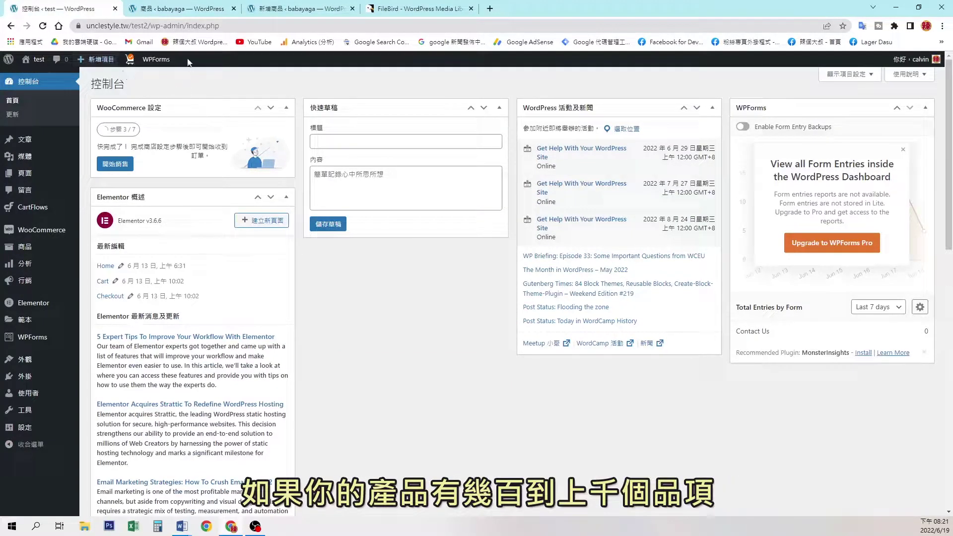
Review the babayaga site's product list, its media library in the new-product dialog, and the FileBird plugin's sales page.
left_click(183, 6)
scroll(365, 181, "down", 3)
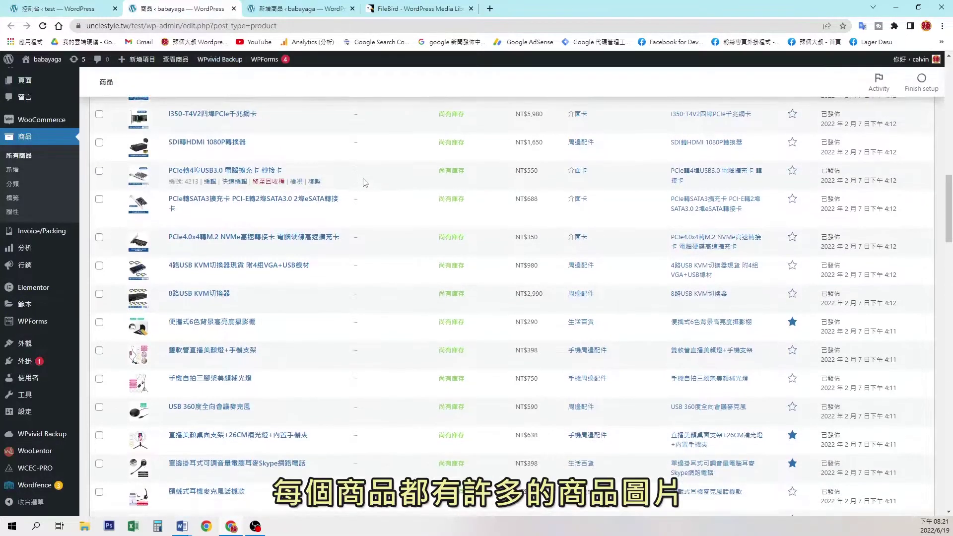
scroll(365, 181, "down", 5)
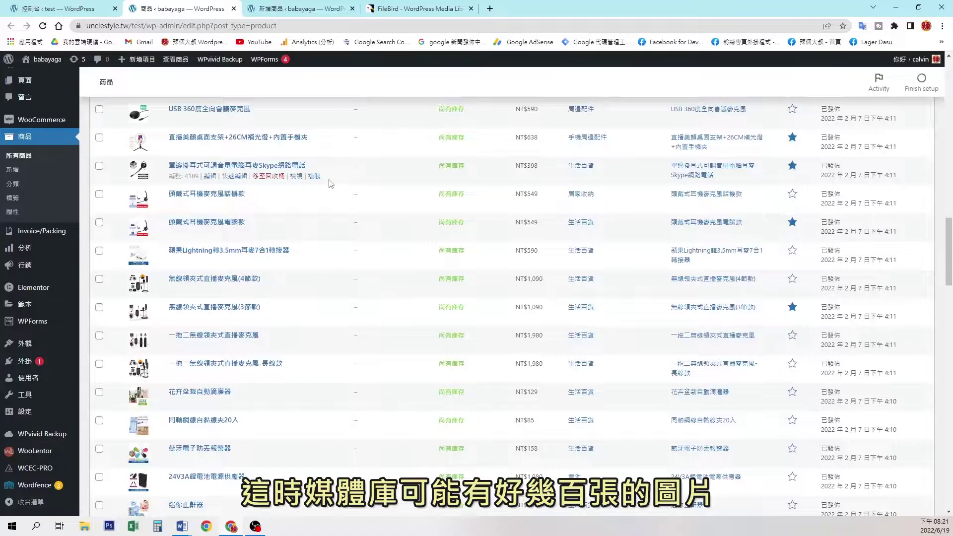
left_click(293, 8)
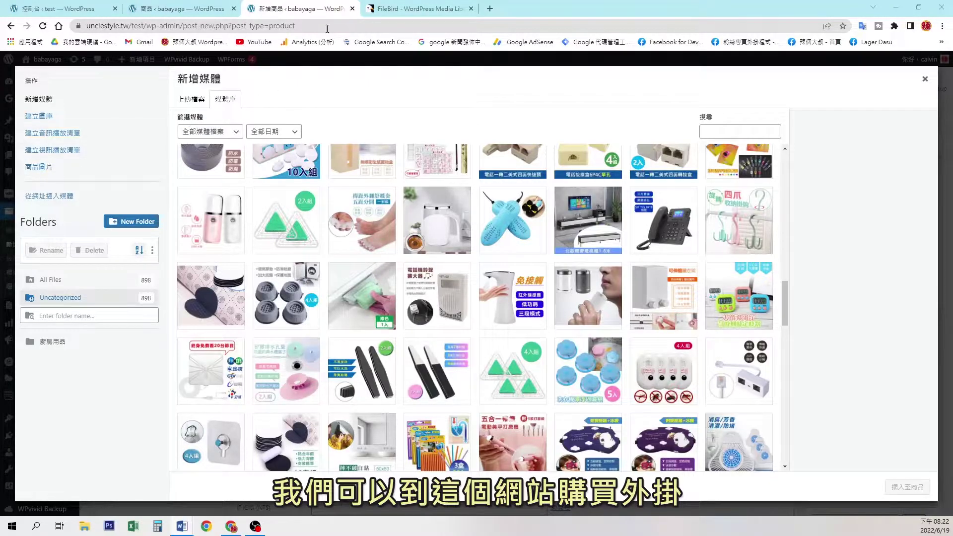
left_click(417, 8)
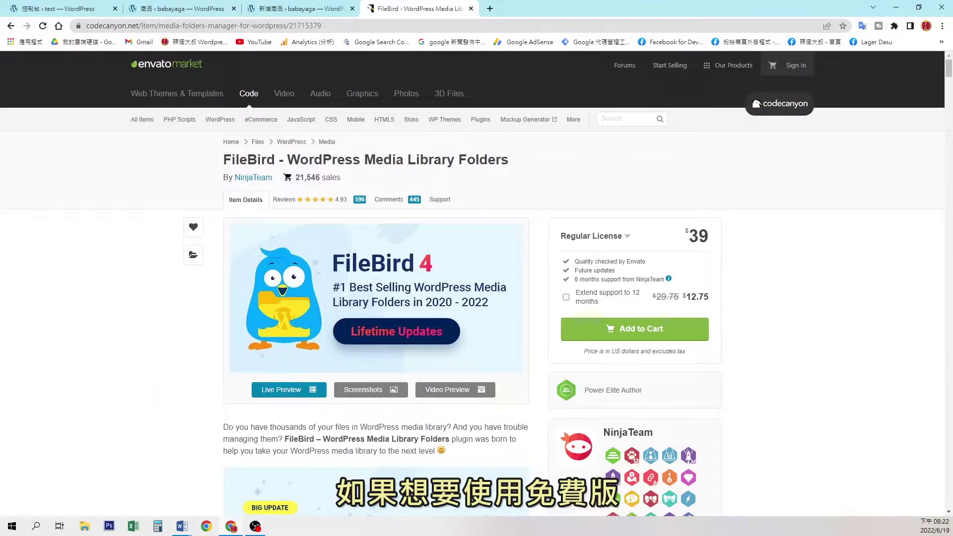
On the test site, search the plugin directory for "filebird", install FileBird – WordPress Media Library Folders & File Manager and activate it.
left_click(49, 8)
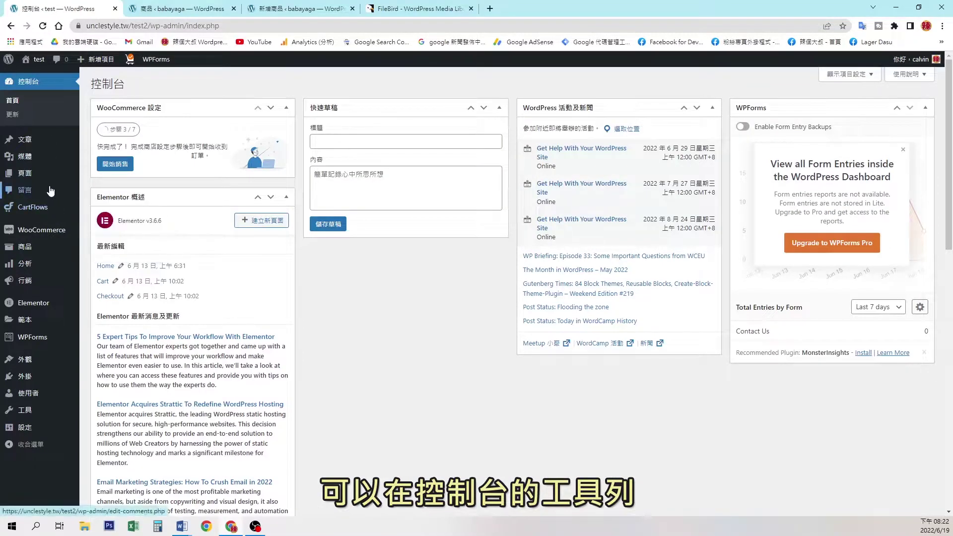
mouse_move(42, 321)
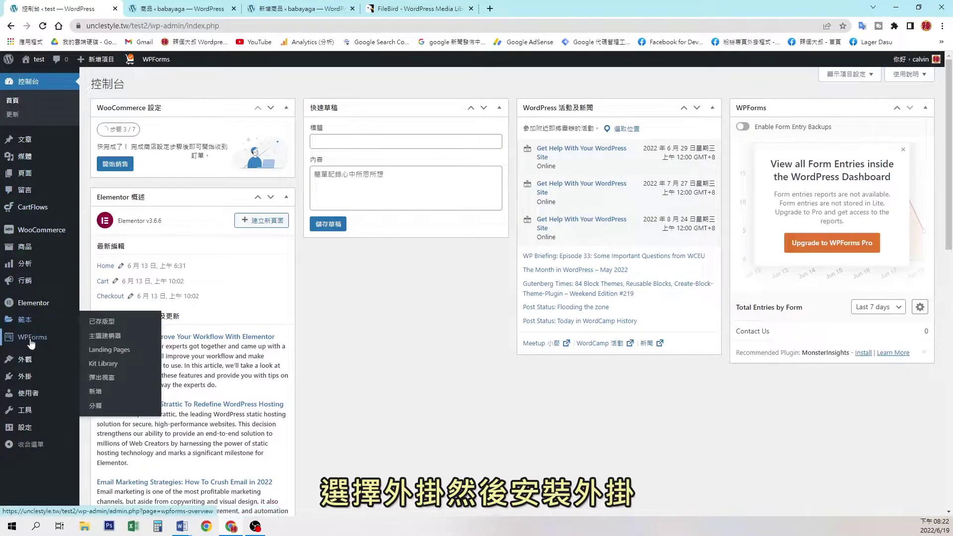
mouse_move(24, 361)
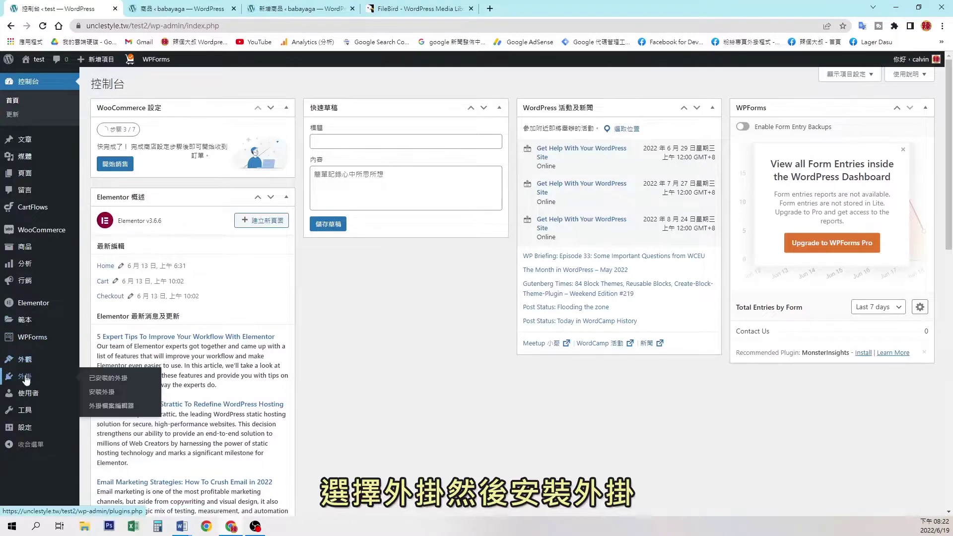
left_click(103, 392)
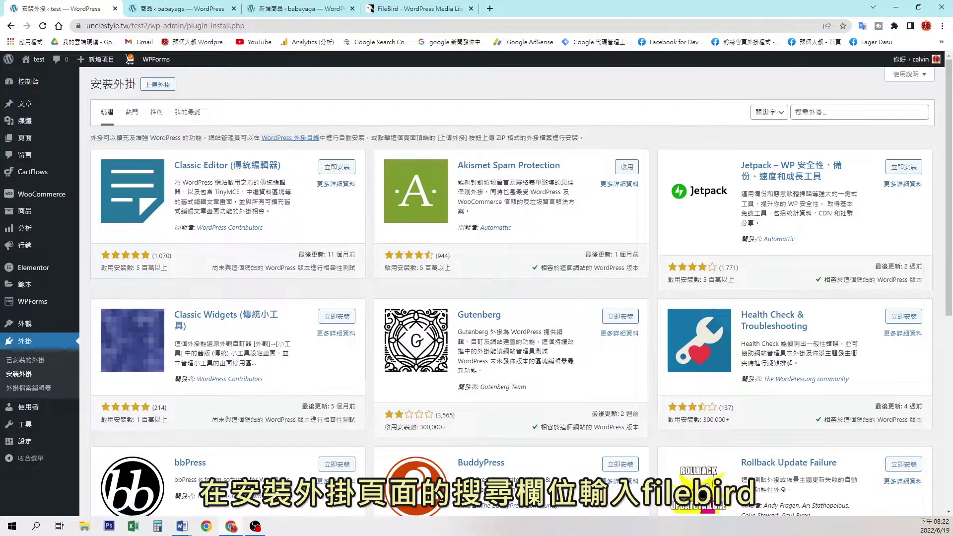
left_click(802, 114)
type("filebird")
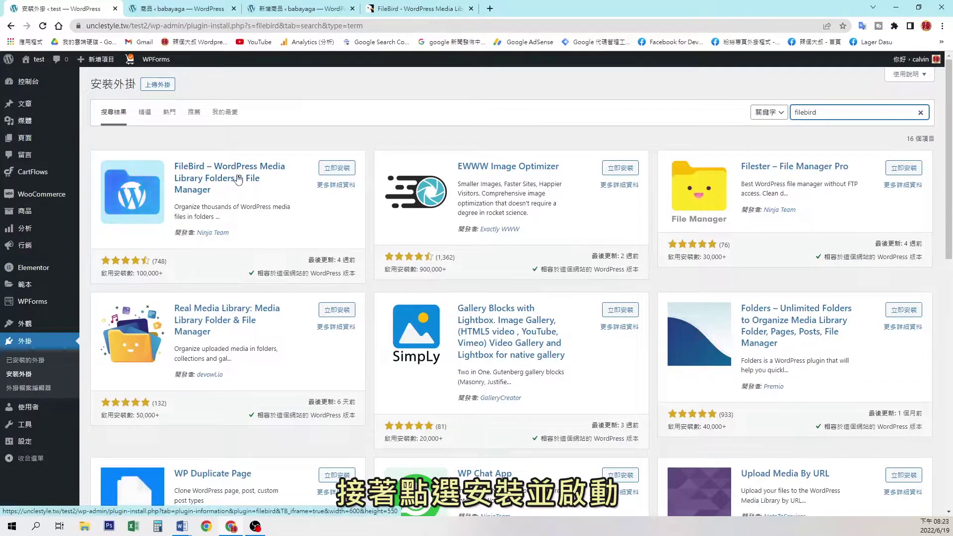
left_click(332, 170)
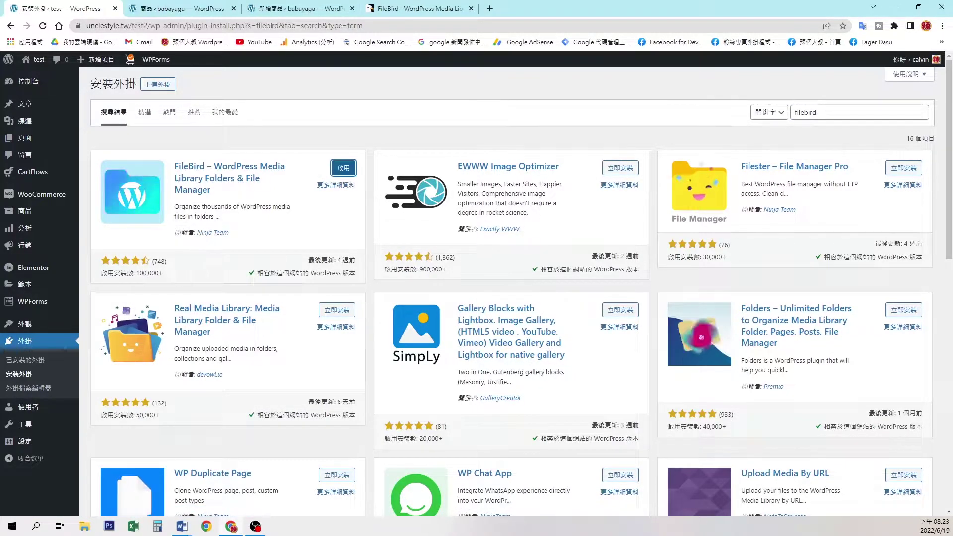
left_click(342, 169)
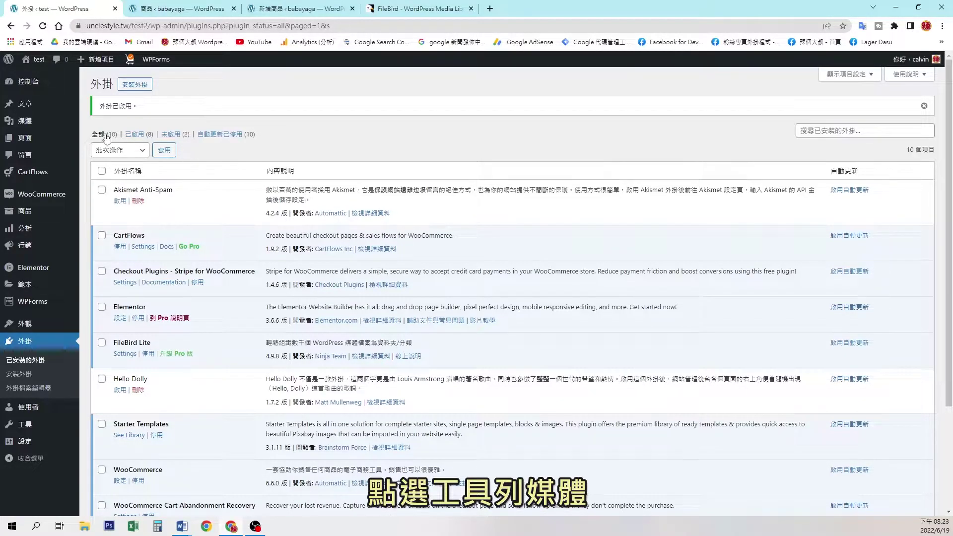
Create a media library folder named 廚房用品 and display the uncategorized files.
left_click(34, 126)
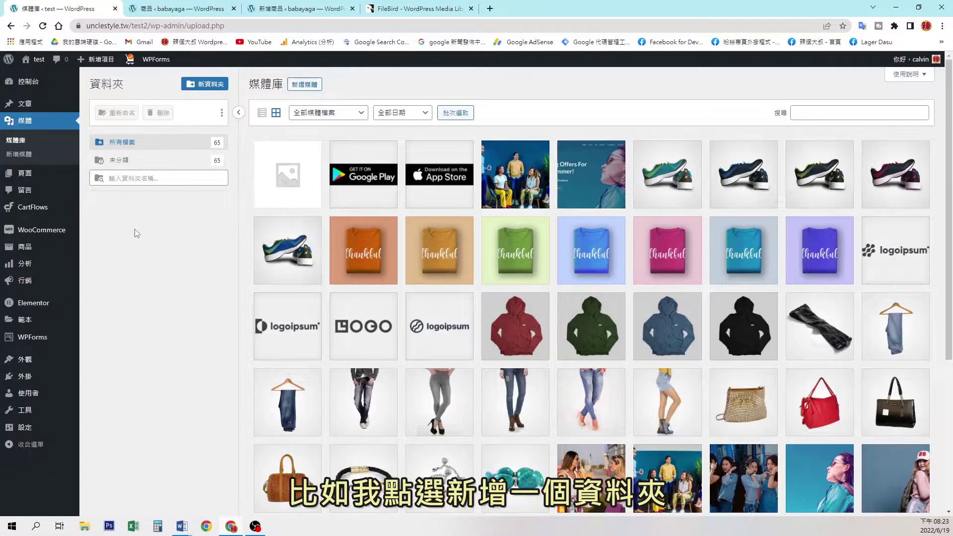
left_click(204, 89)
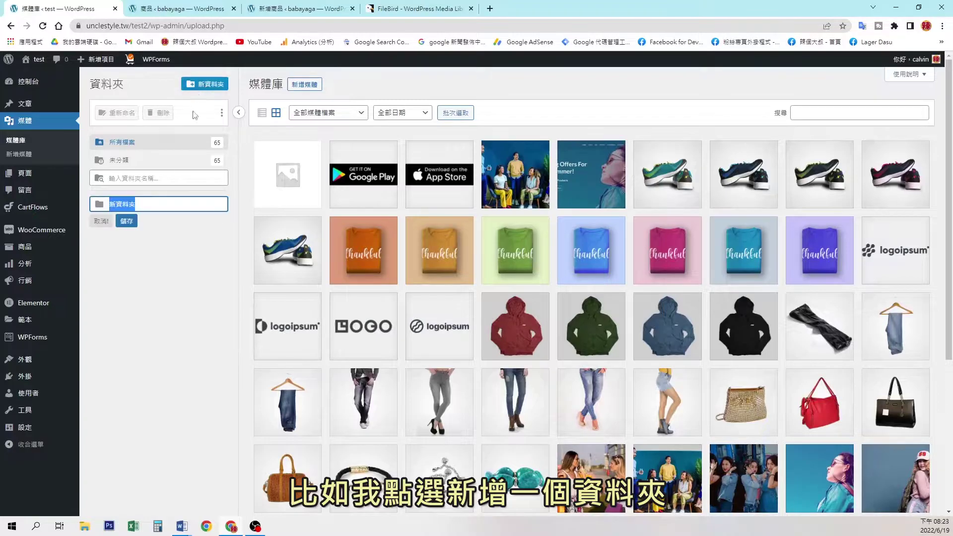
type("廚房用品")
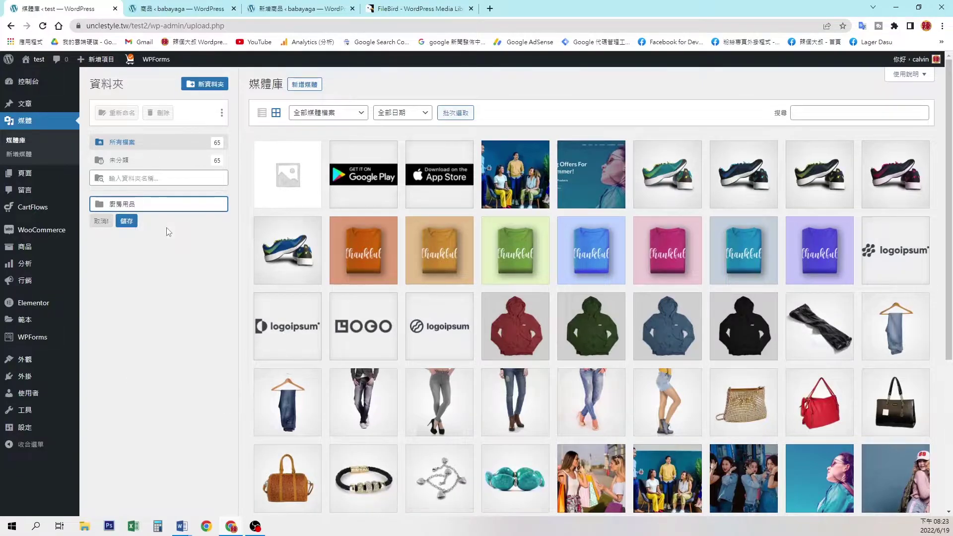
left_click(128, 224)
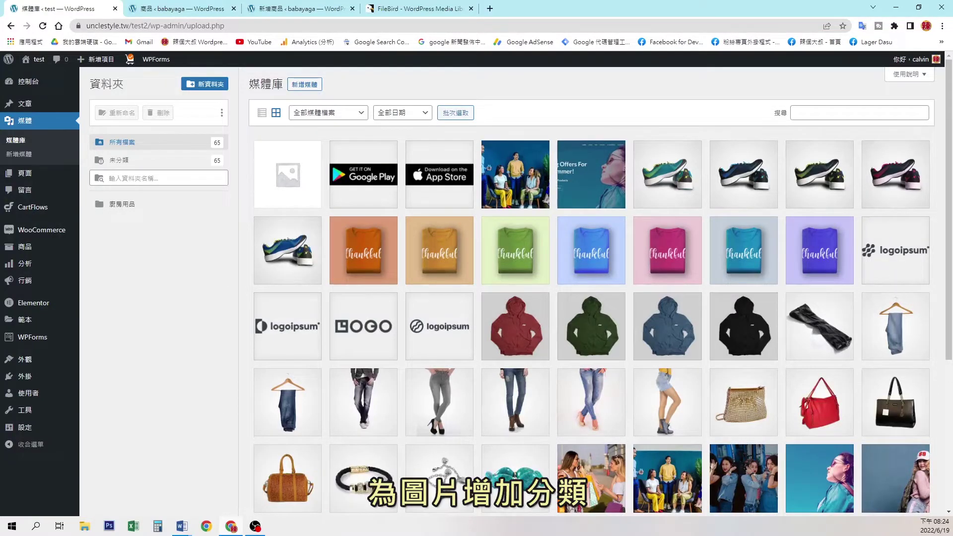
left_click(119, 160)
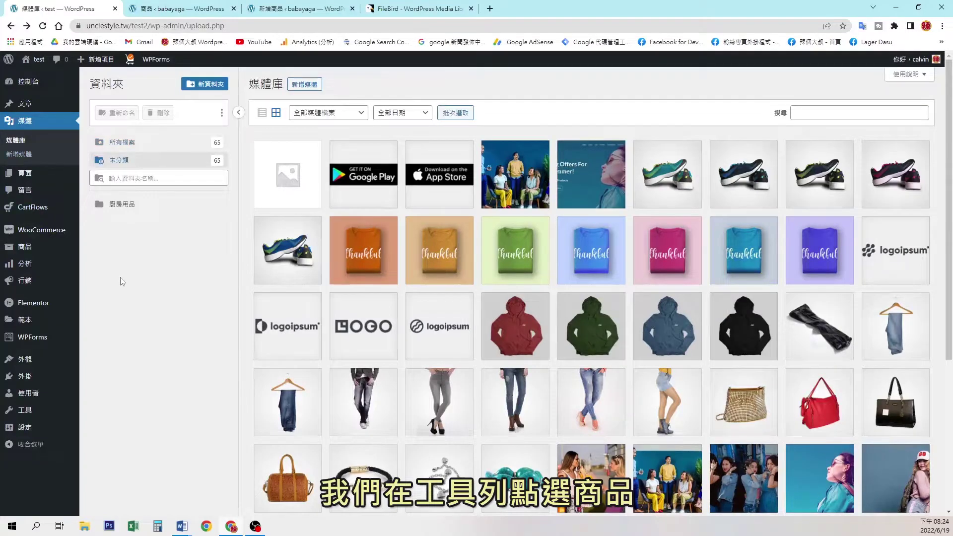
Start a new product on the test site and name it 廚衛門窗防水防霉防潮膠帶 3.2米.
mouse_move(32, 250)
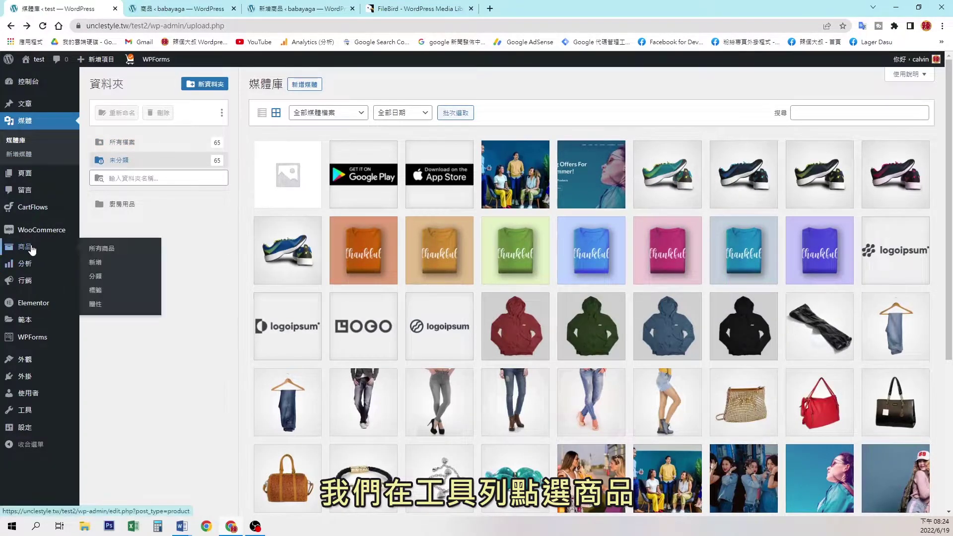
left_click(101, 264)
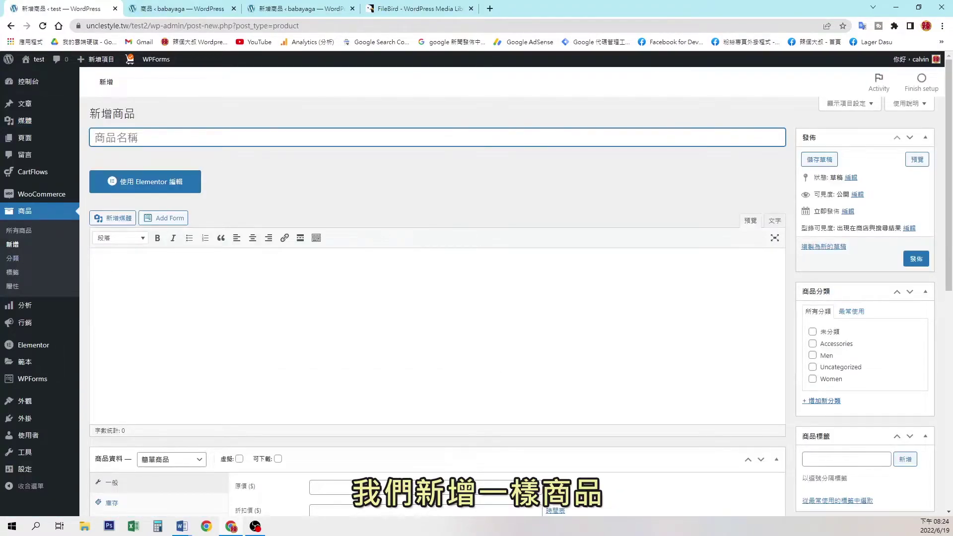
type("廚衛門窗防水防霉防潮膠帶 3.2米")
key("Tab")
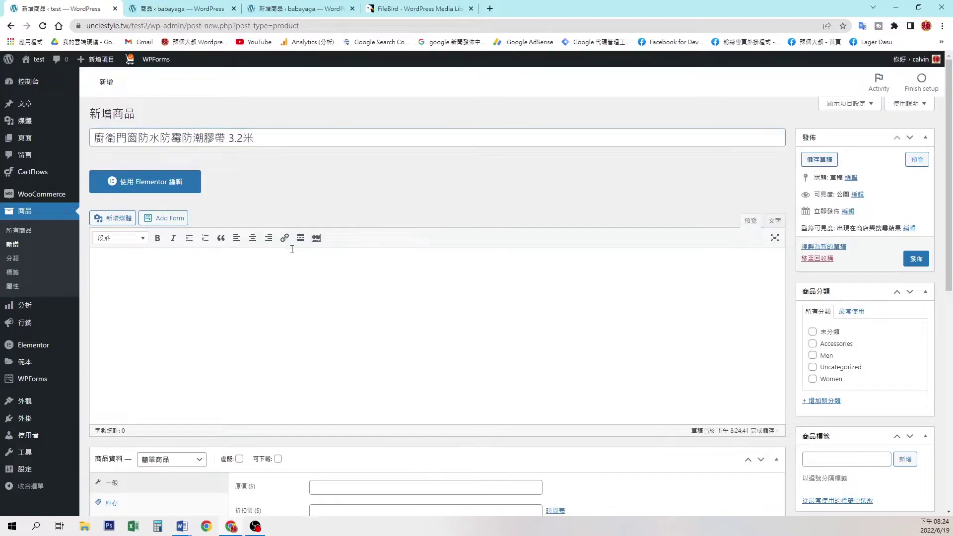
Fill in the seven-line product description from 自黏性背膠,即撕即用 to 長度3.2米(白色:3.8CM/灰色:3.7CM), centre it and add a blank line below.
type("自黏性背膠,即撕即用 線狀設計,能夠90度直角貼於牆角縫隙 捲筒式膠體,隨意裁剪長度 表面光滑,防水防油 物體表面,不留殘膠 適用於廚衛縫隙 長度3.2米(白色:3.8CM/灰色:3.7CM)")
left_click_drag(239, 389, 101, 263)
left_click(252, 238)
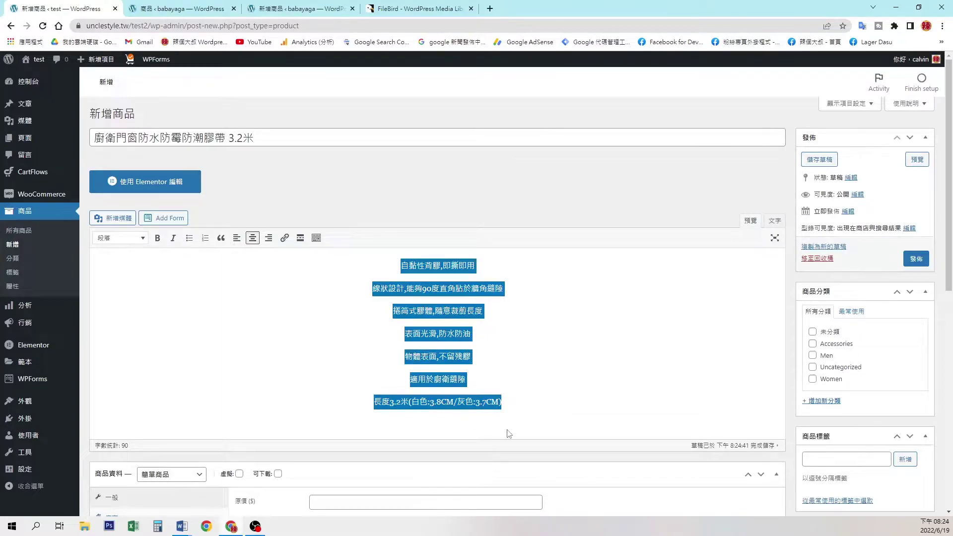
left_click(486, 429)
key("Return")
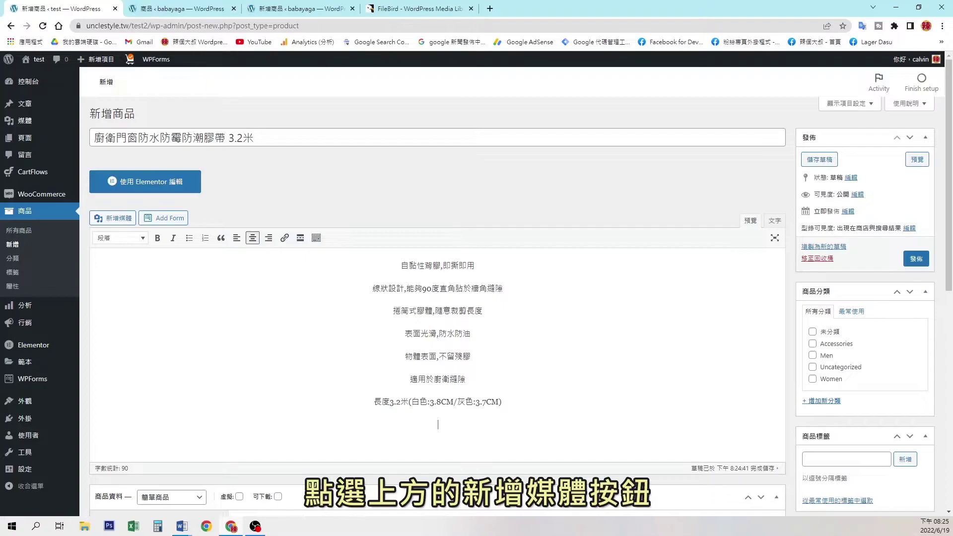
Compare the add-media dialog of the free FileBird test site with the one on the paid babayaga site.
left_click(113, 219)
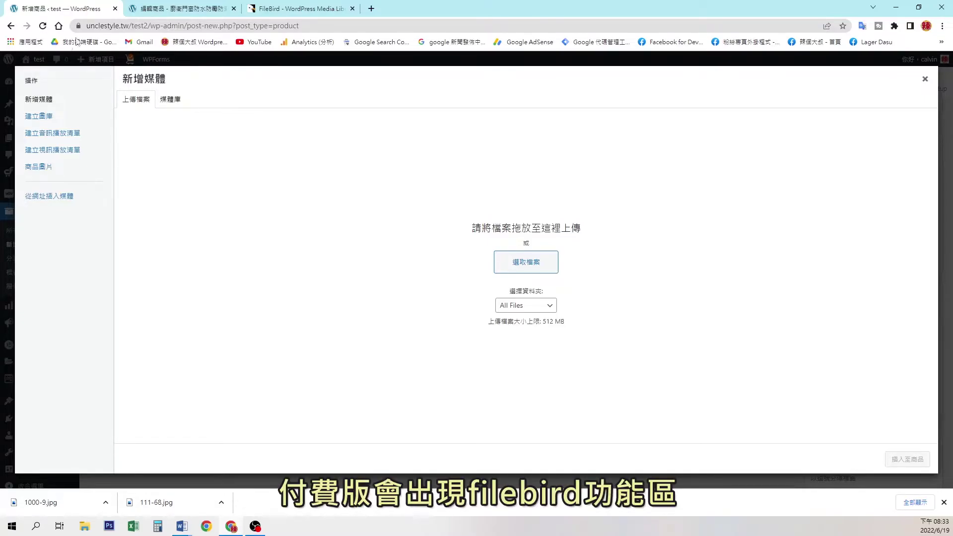
left_click(199, 8)
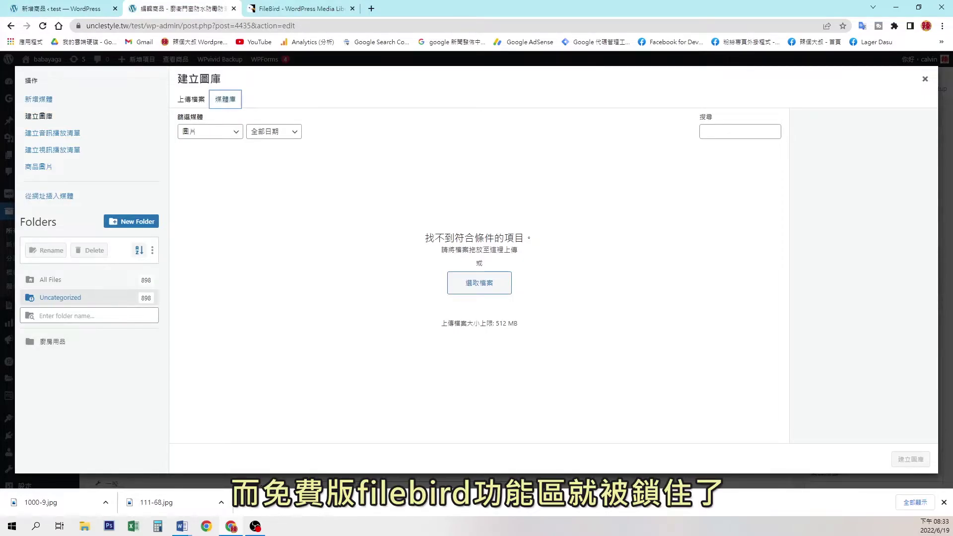
left_click(56, 9)
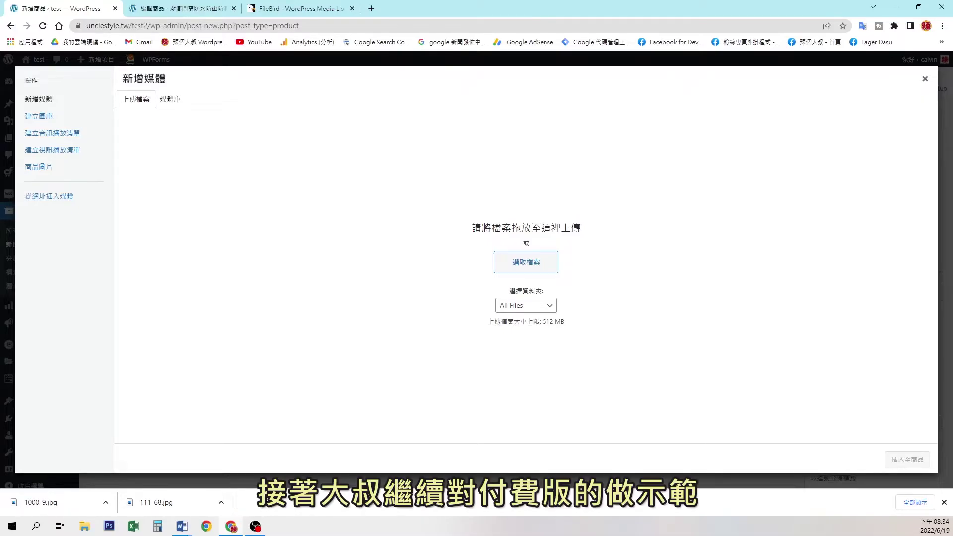
left_click(175, 6)
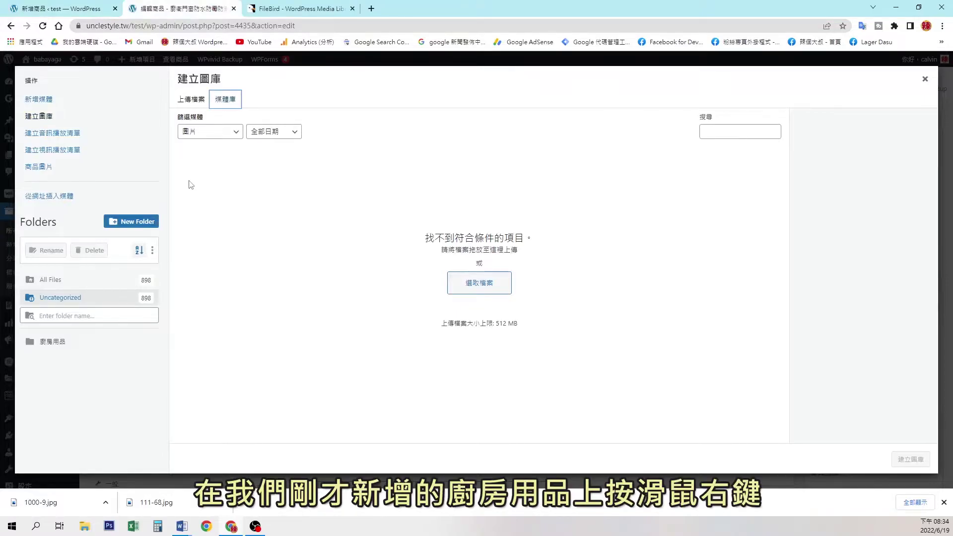
Create a subfolder named 廚衛門窗防水防霉防潮膠帶 3.2米 inside the 廚房用品 folder.
right_click(50, 341)
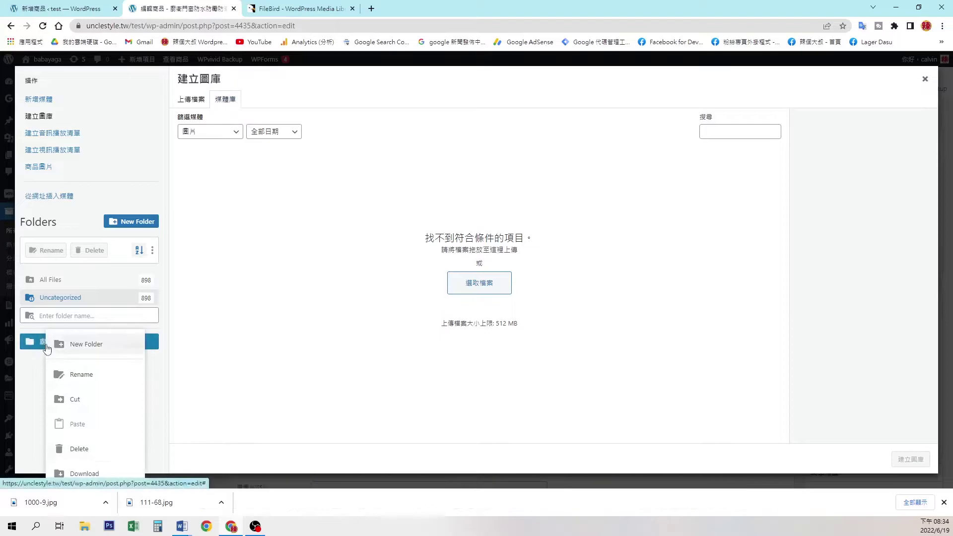
left_click(87, 348)
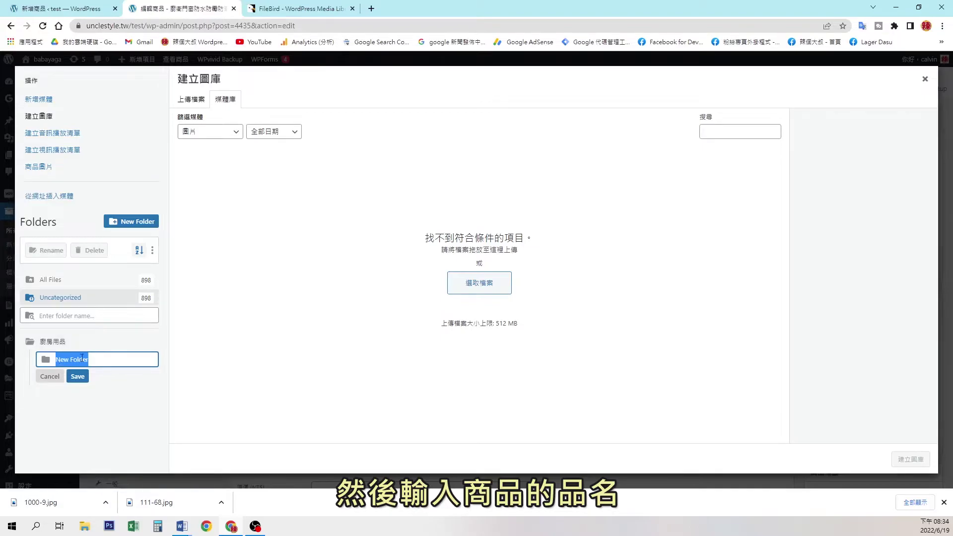
type("廚衛門窗防水防黴防潮膠帶 3.2米")
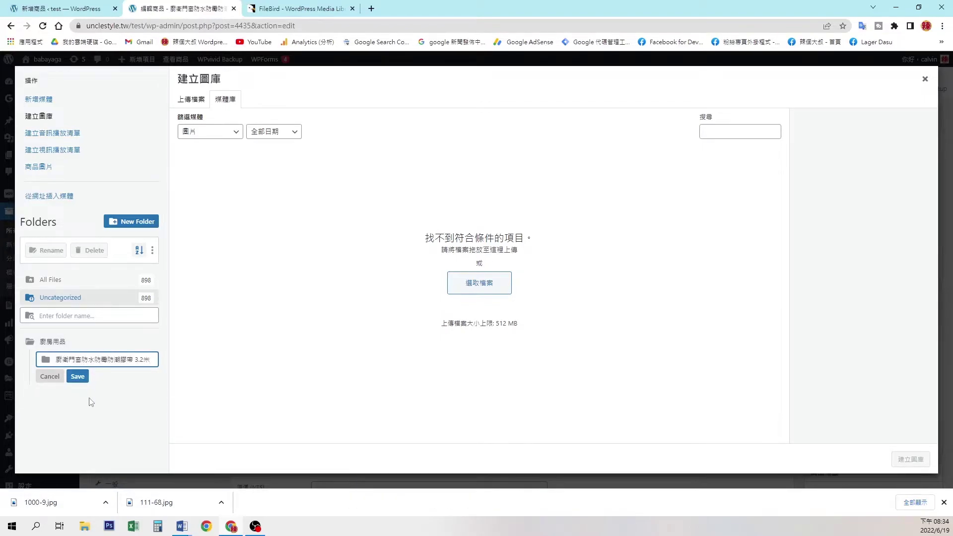
left_click(80, 378)
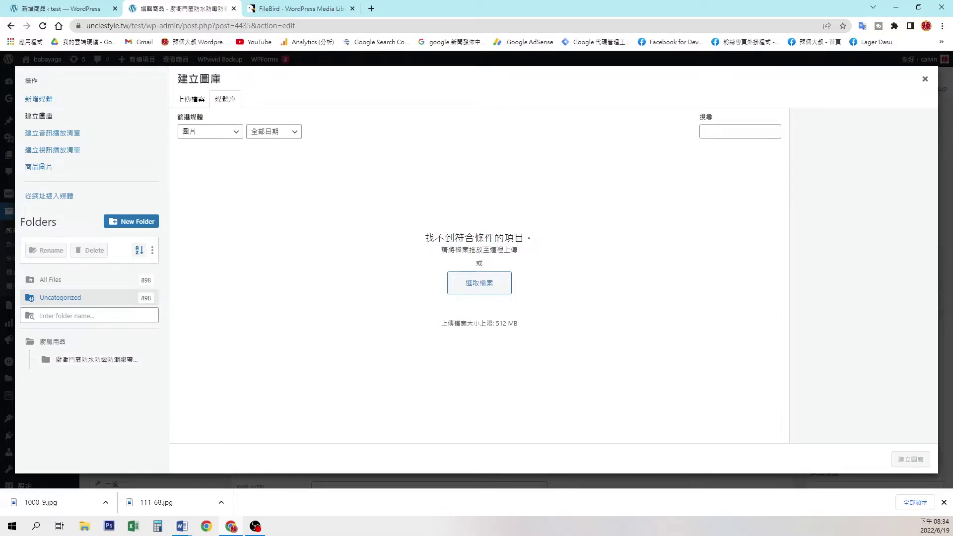
Upload the images 1000-9.jpg and 111-68.jpg into the new tape subfolder.
left_click(88, 365)
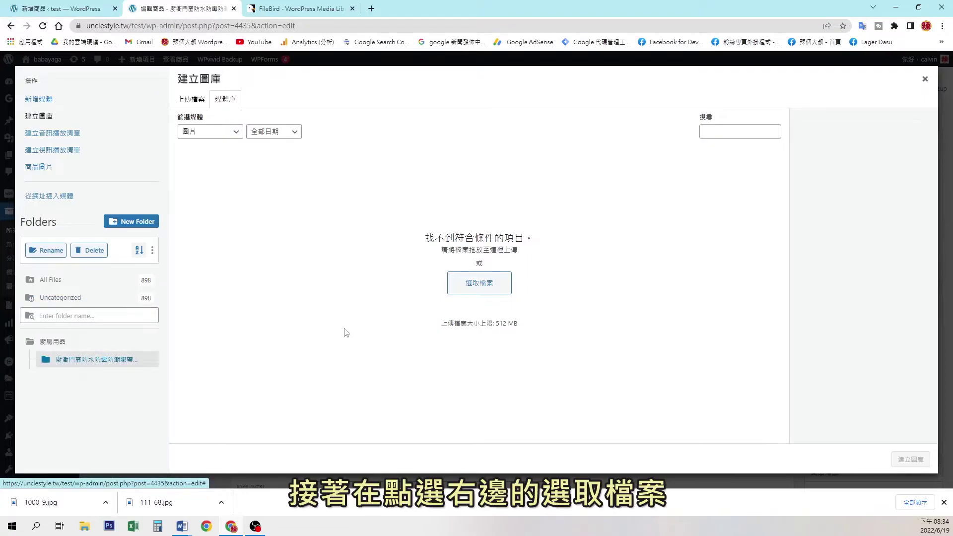
left_click(482, 285)
left_click_drag(608, 196, 476, 111)
left_click(608, 496)
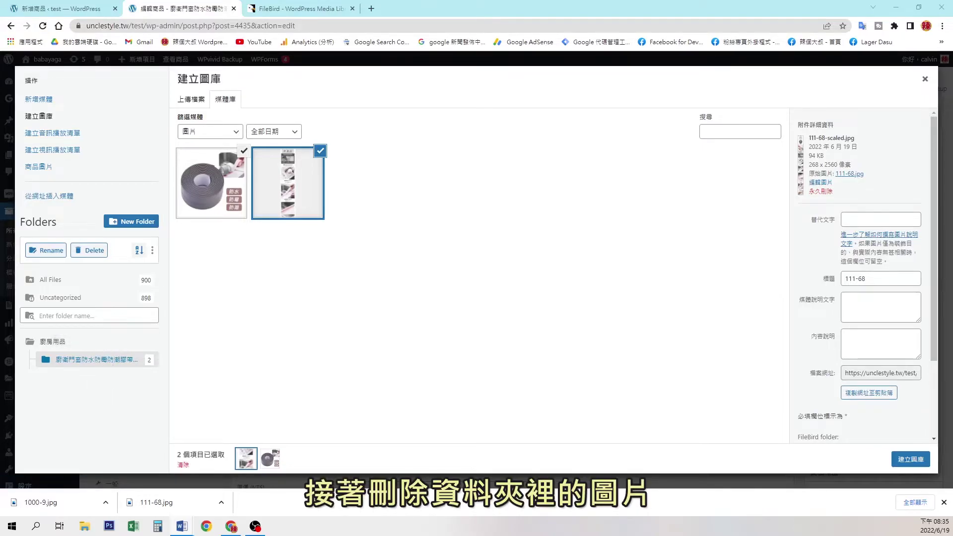
Permanently delete the images 111-68 and 1000-9 from the tape subfolder.
left_click(820, 191)
left_click(528, 87)
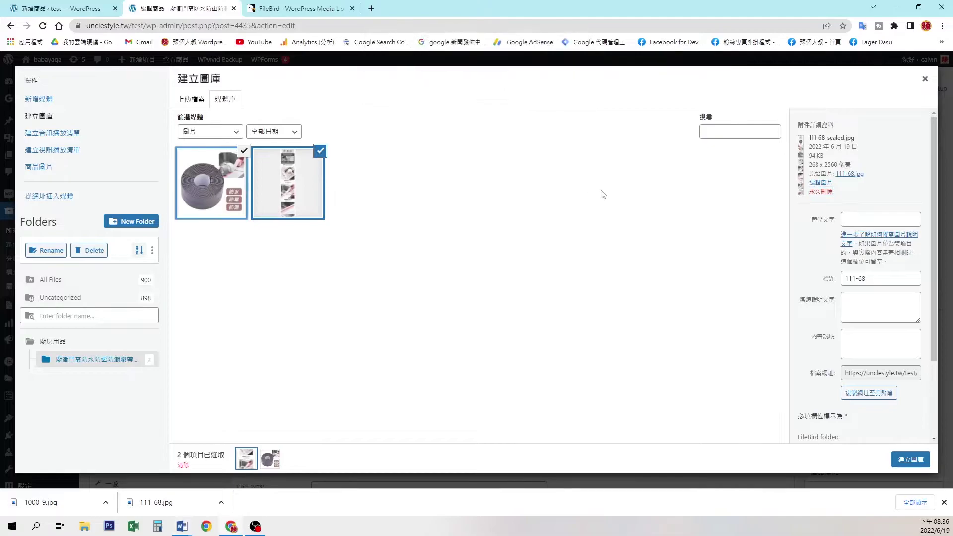
left_click(873, 184)
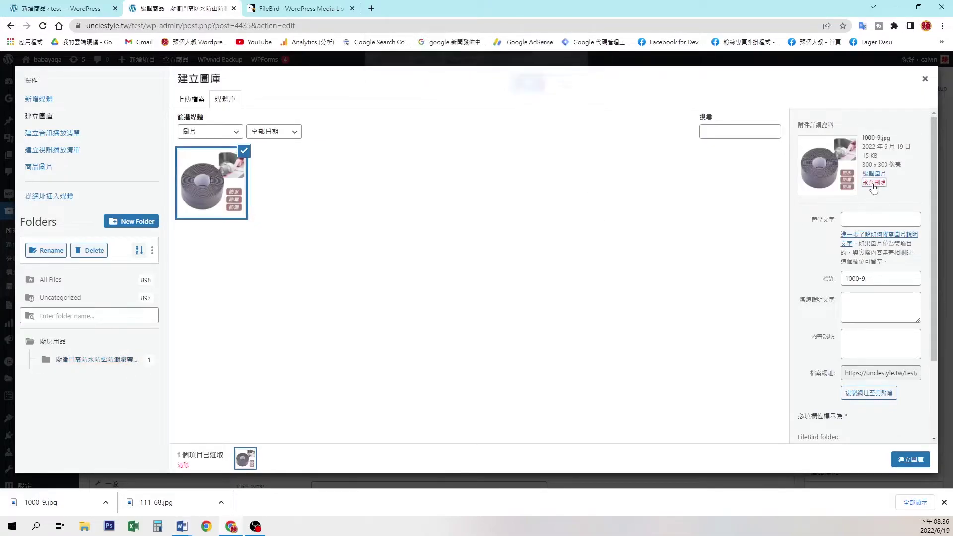
left_click(528, 87)
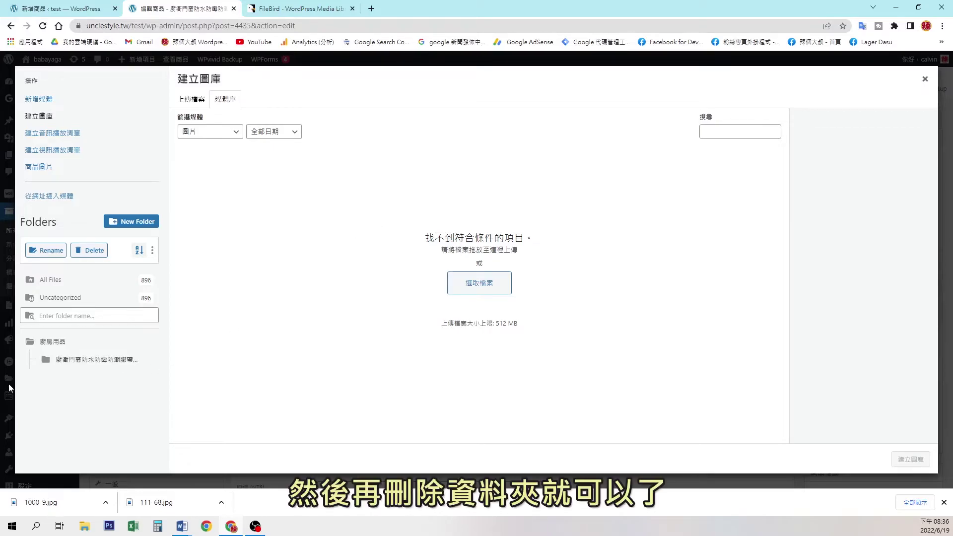
Delete the tape subfolder 廚衛門窗防水防霉防潮膠帶 inside the 廚房用品 folder.
left_click(98, 360)
right_click(99, 360)
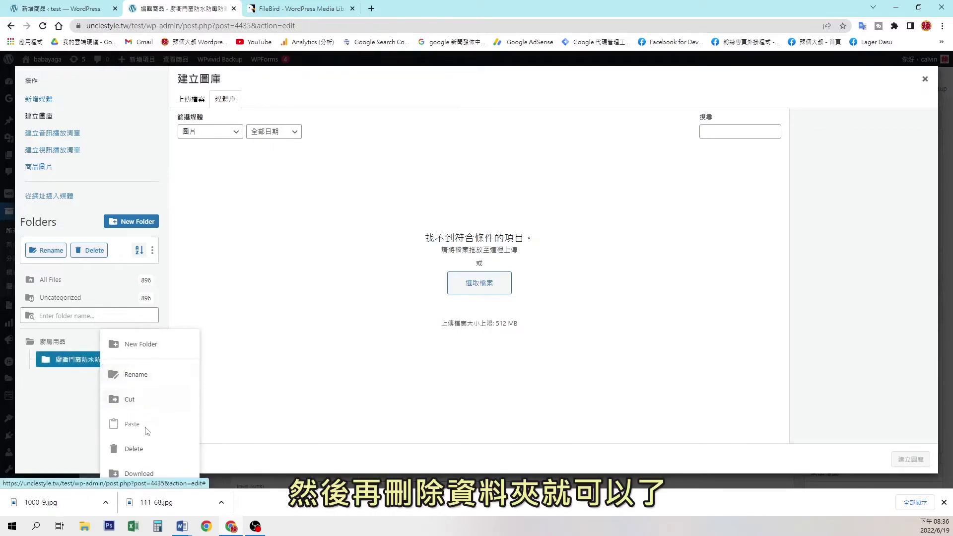
left_click(139, 449)
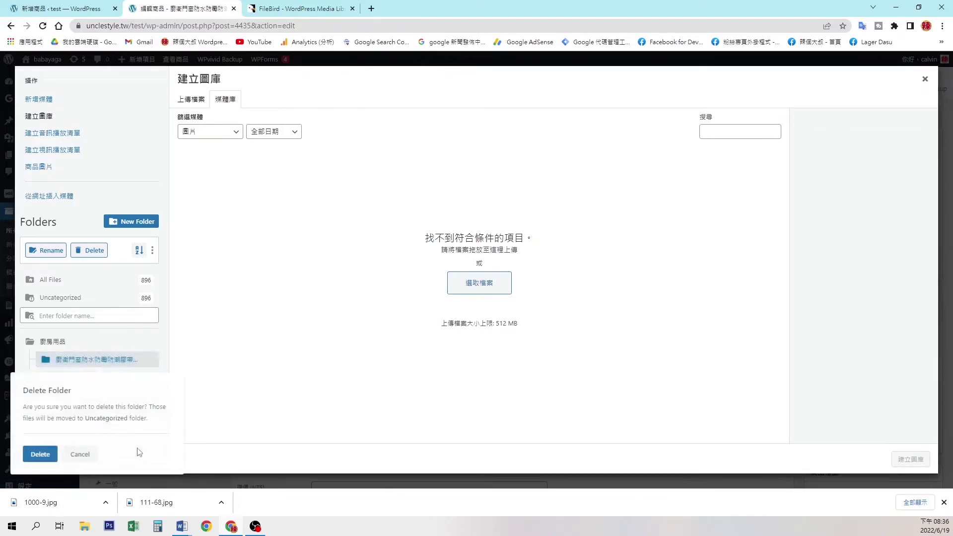
left_click(42, 453)
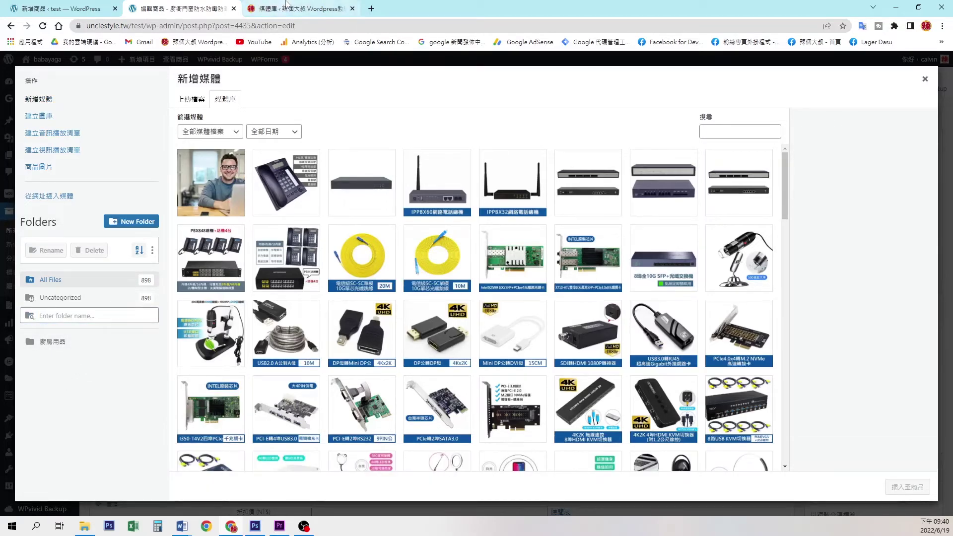
In the media library of the lagerdasu.com site, search the folders for "astra" and view the images in the Astra Theme folder.
left_click(286, 5)
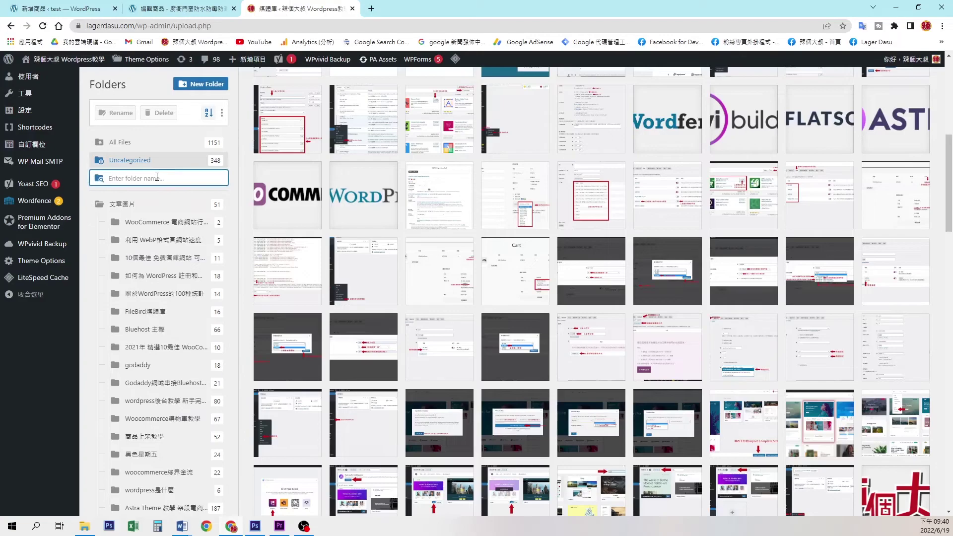
type("ast")
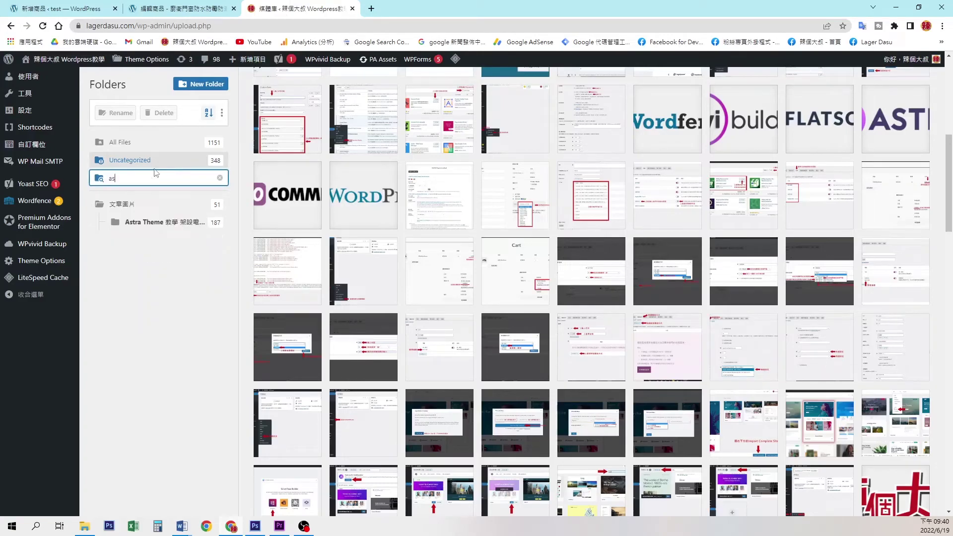
left_click(156, 222)
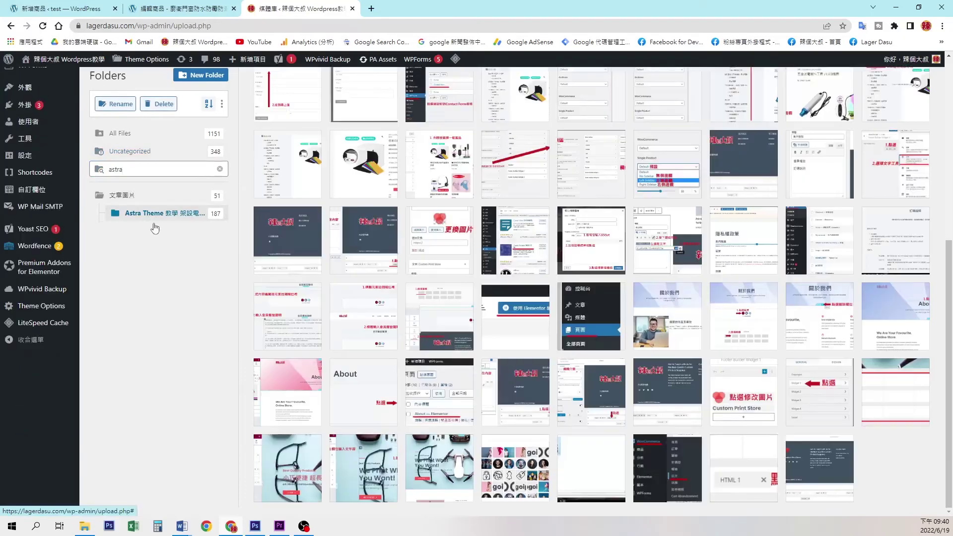
scroll(155, 227, "down", 1)
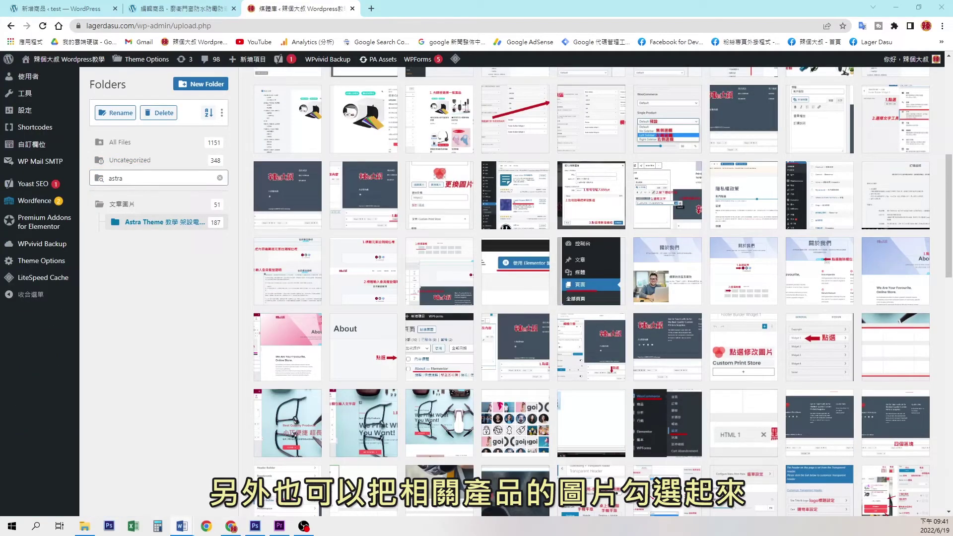
In the babayaga product's add-media dialog, move the third through seventh images of the first row into the 廚房用品 folder and open it.
left_click(179, 8)
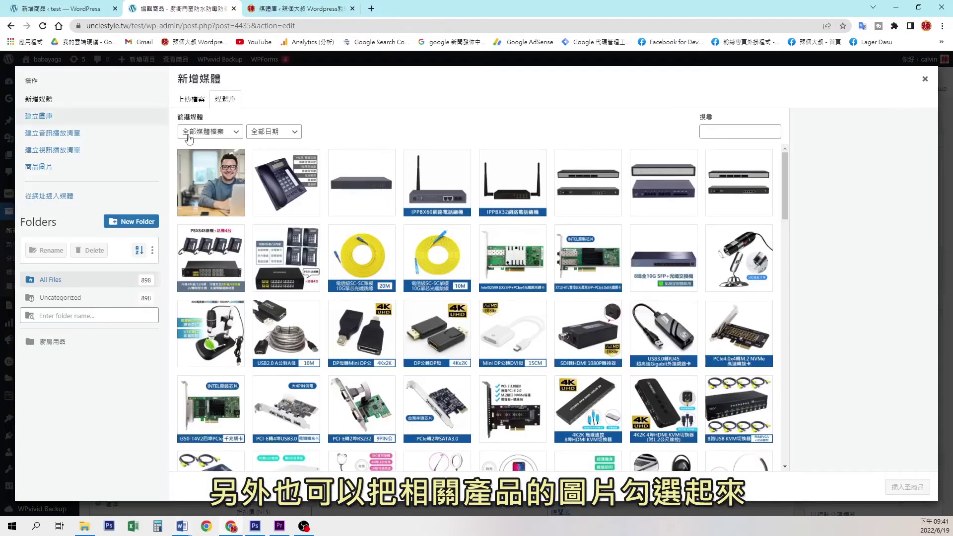
left_click(353, 174)
left_click(445, 183, "ctrl")
left_click(593, 179, "ctrl")
left_click_drag(593, 179, 62, 348)
left_click(508, 181, "ctrl")
left_click(674, 183, "ctrl")
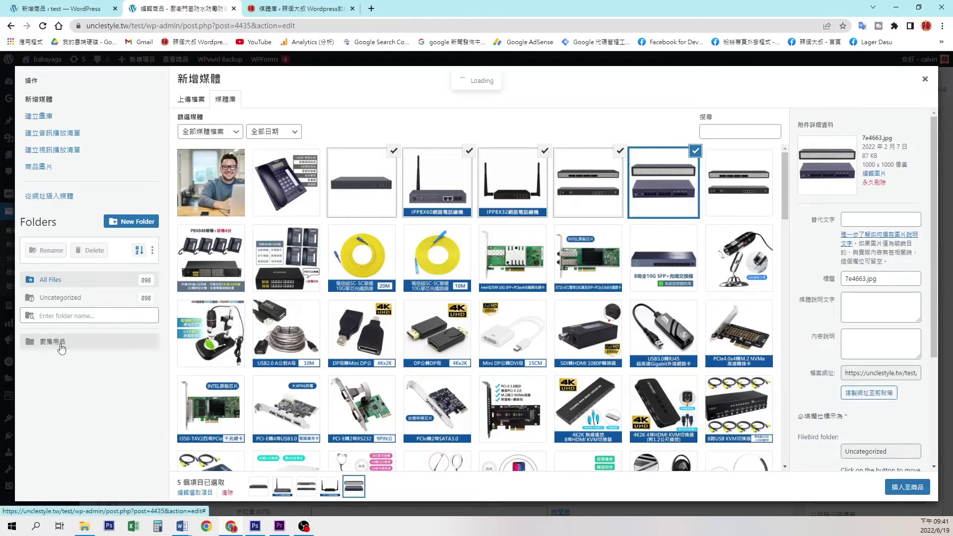
left_click(60, 344)
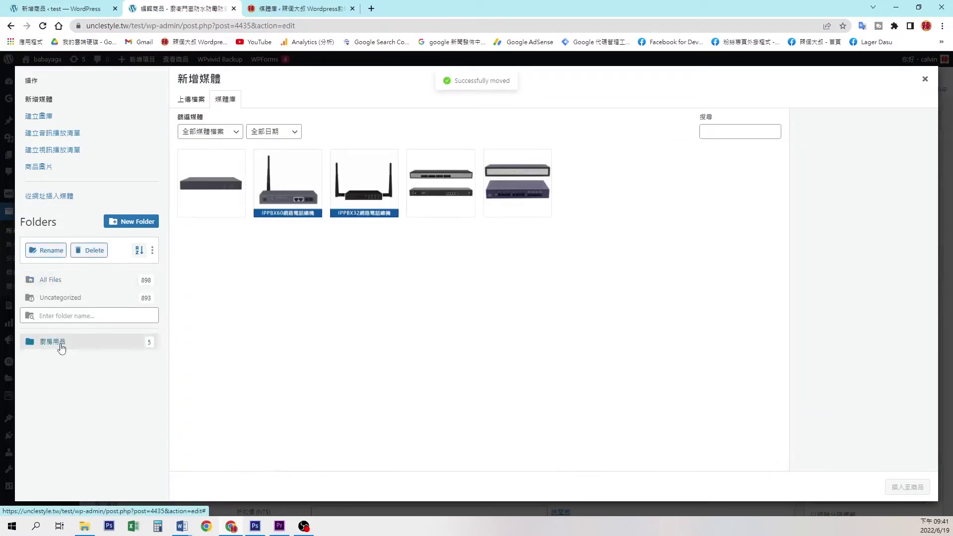